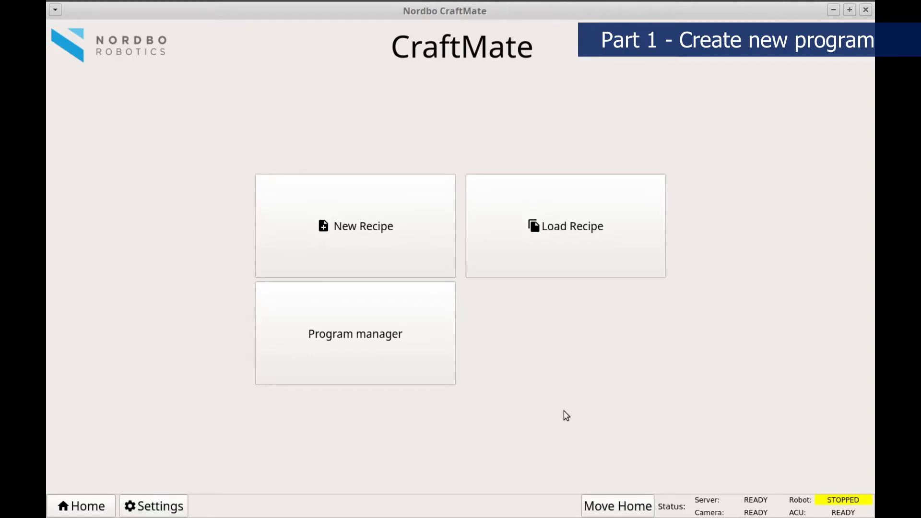
Create an AutoPath program in a new recipe and capture a new 3D scan of the workpiece.
left_click(395, 241)
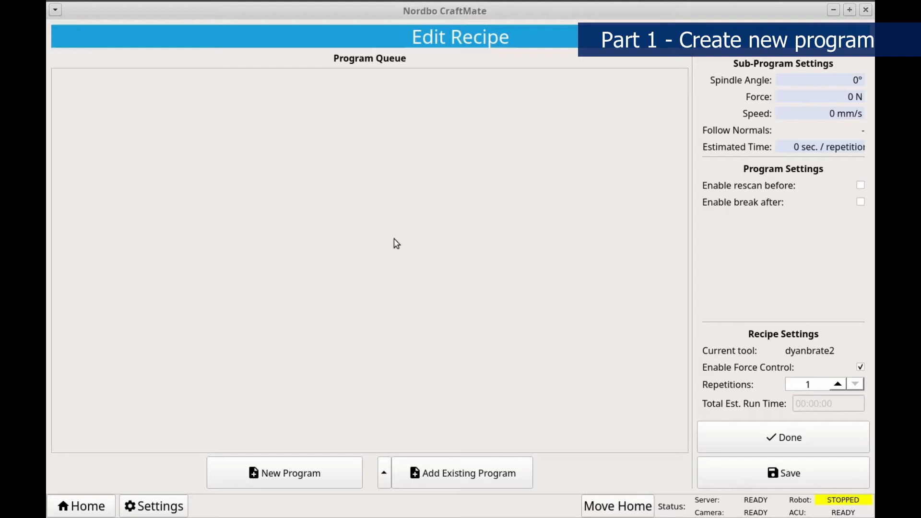
left_click(320, 476)
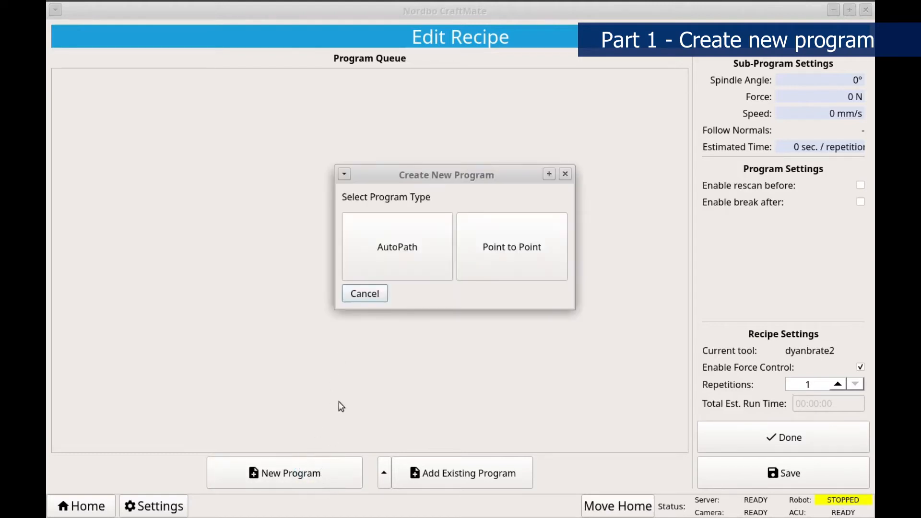
left_click(390, 262)
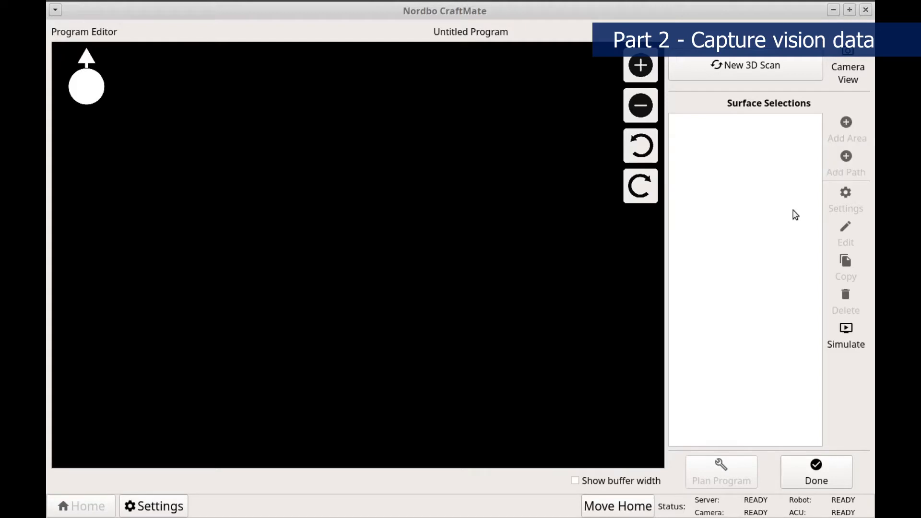
left_click(743, 67)
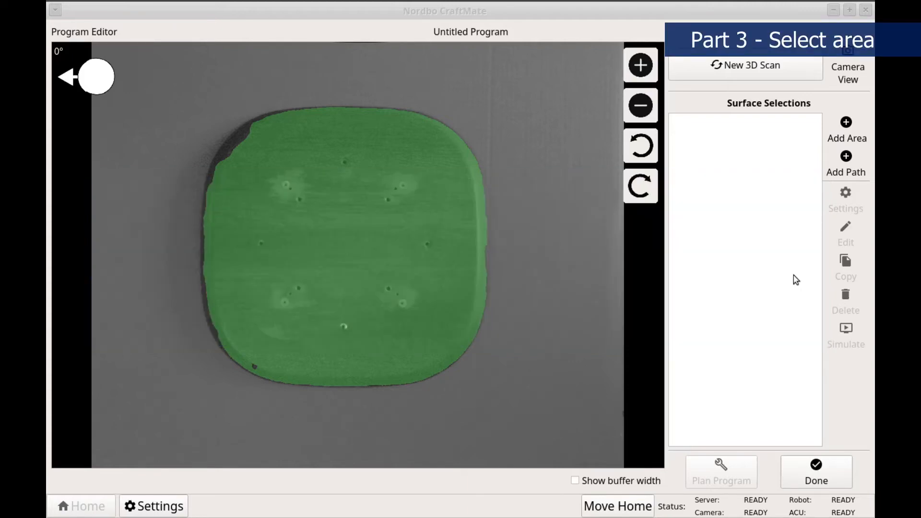
Add a six-point area covering the middle and right part of the scanned seat surface.
left_click(845, 136)
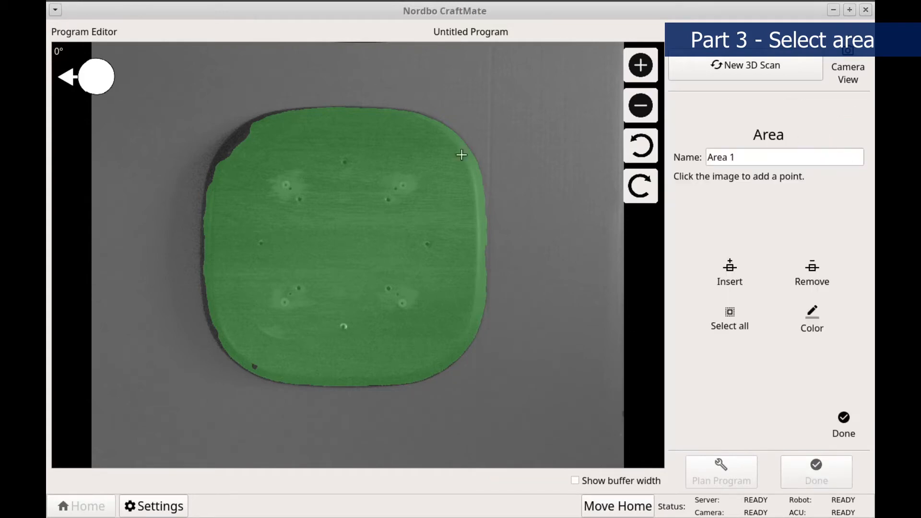
left_click(294, 117)
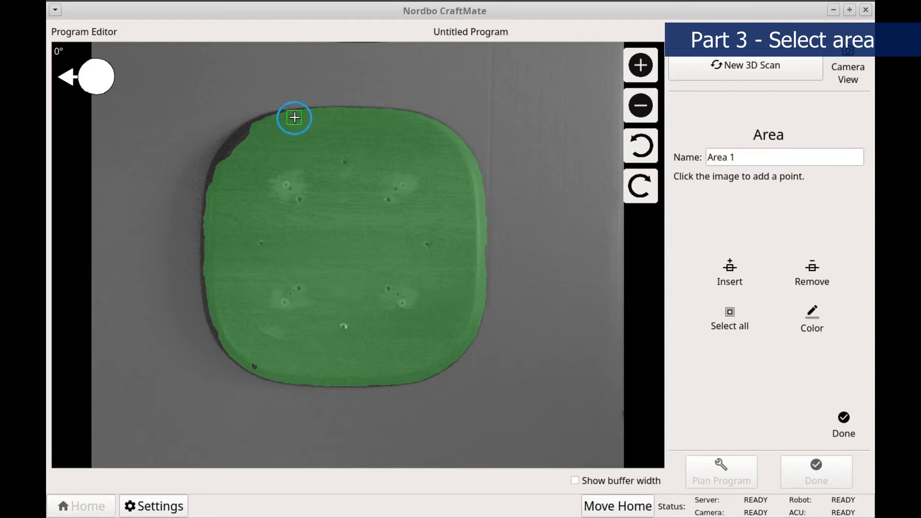
left_click(404, 117)
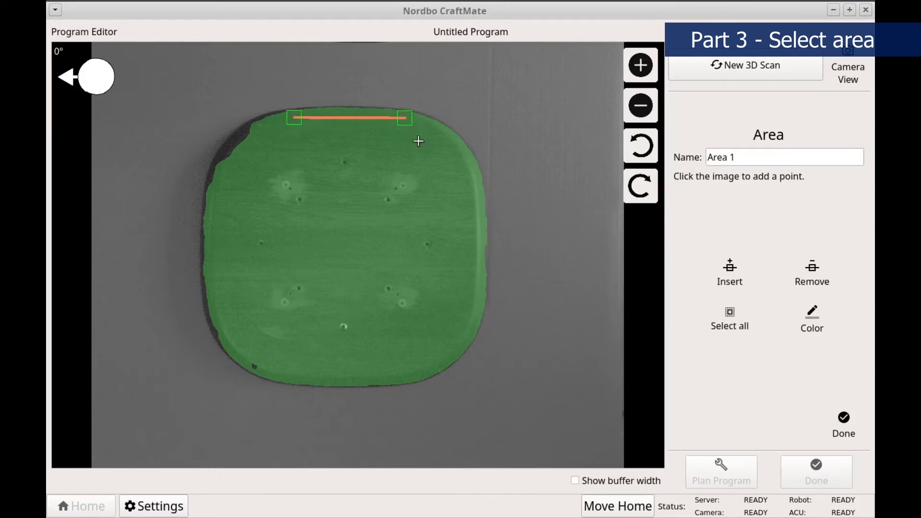
left_click(459, 240)
left_click(450, 299)
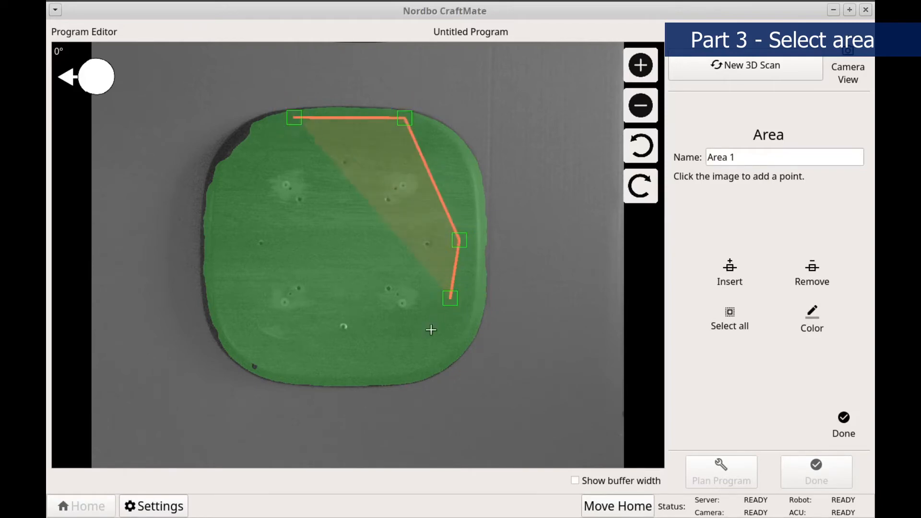
left_click(402, 379)
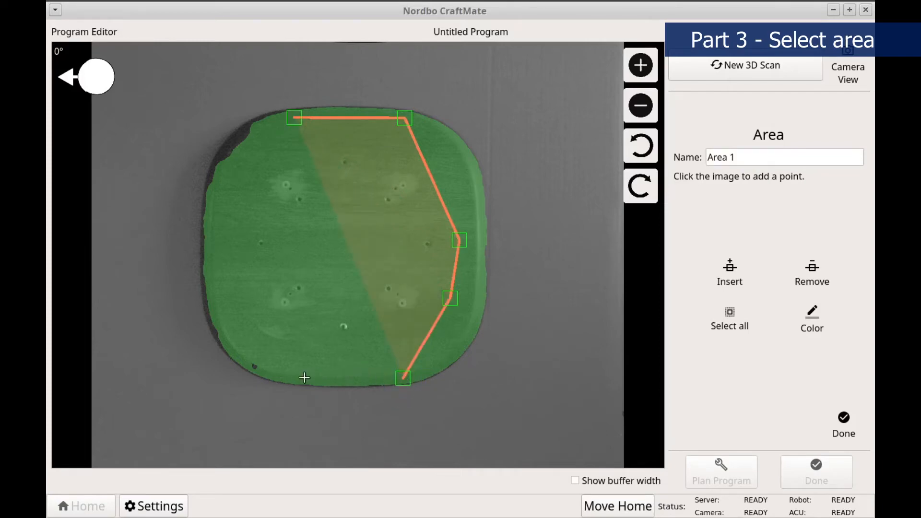
left_click(287, 380)
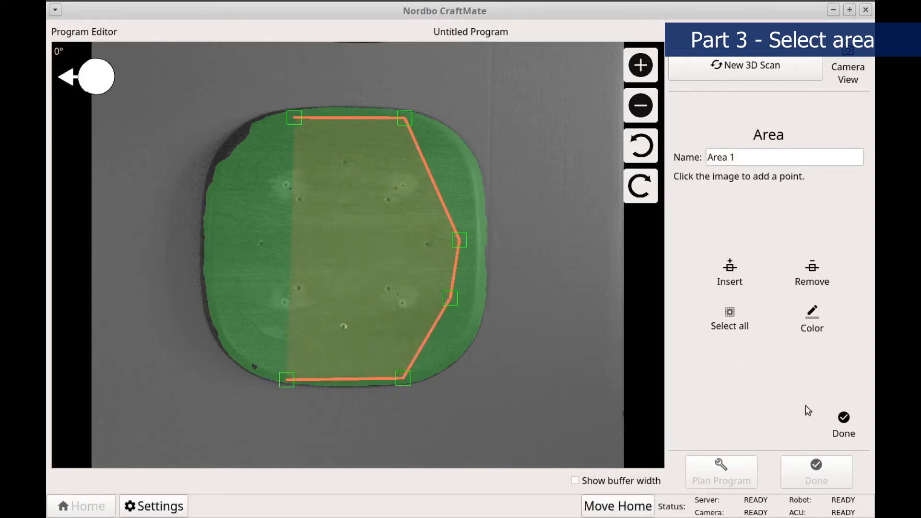
left_click(843, 423)
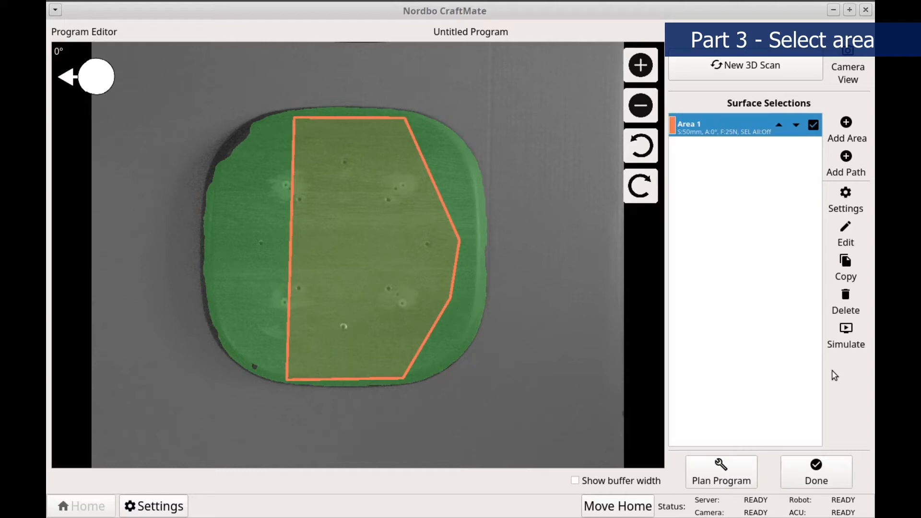
Edit Area 1 by moving its rightmost point upward and removing the point below it.
left_click(851, 242)
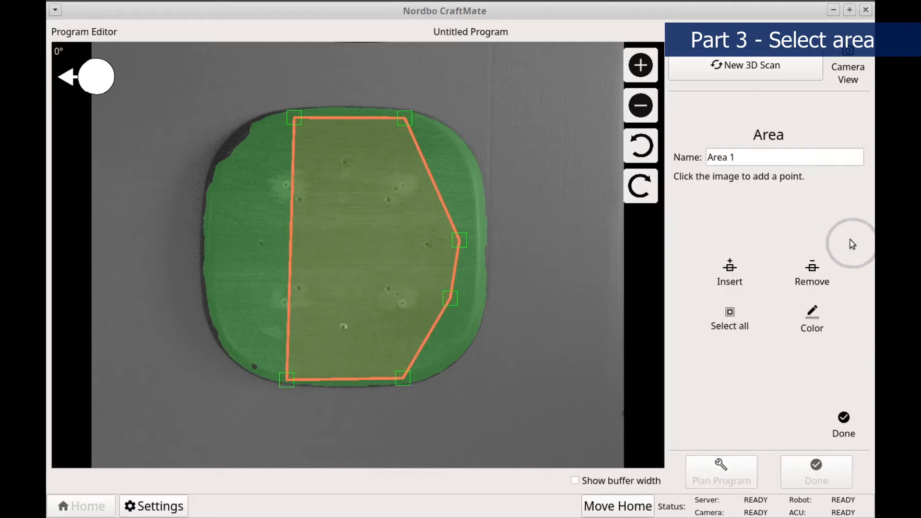
left_click_drag(459, 240, 463, 205)
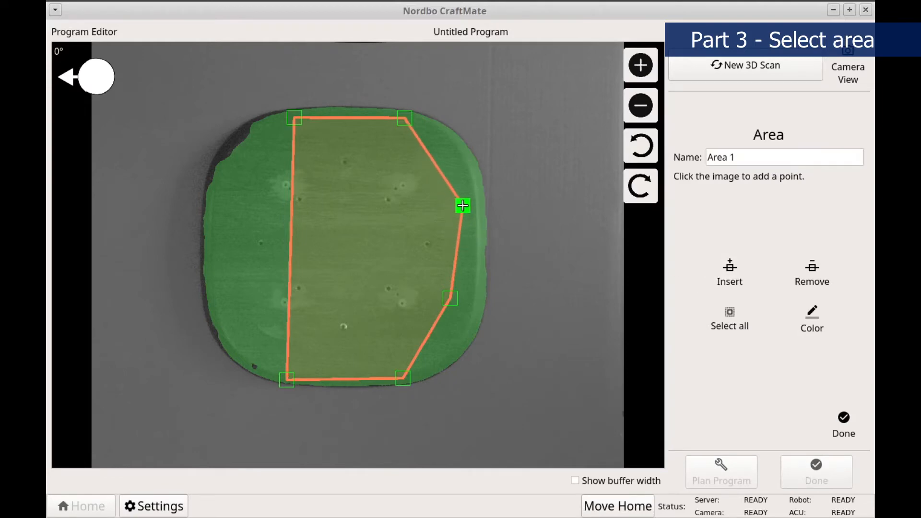
left_click(448, 301)
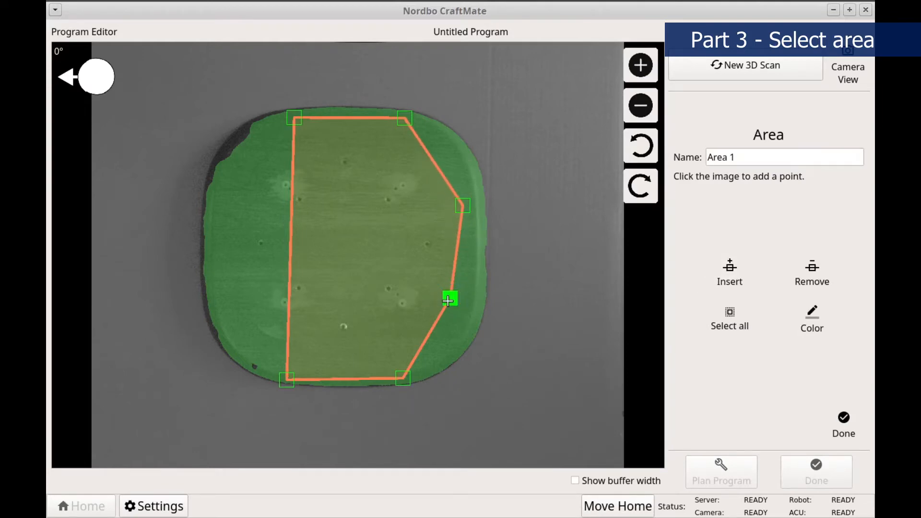
left_click(810, 278)
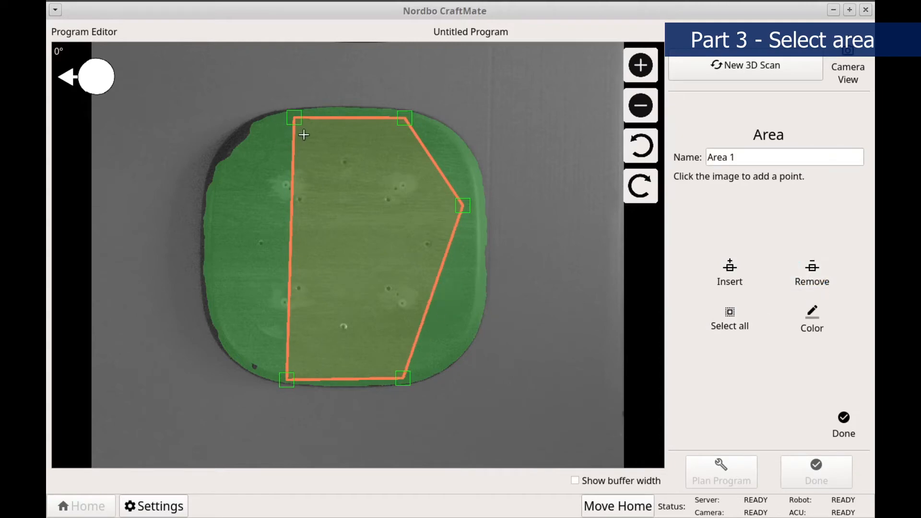
Insert a point midway along Area 1's left edge, move it outward, and finish editing the area.
left_click(294, 117)
left_click(730, 271)
left_click_drag(290, 248, 256, 242)
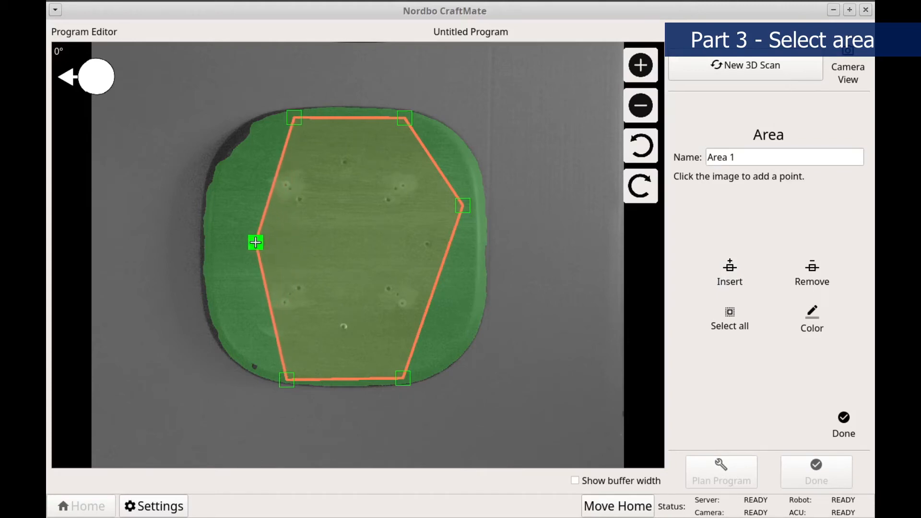
left_click(842, 432)
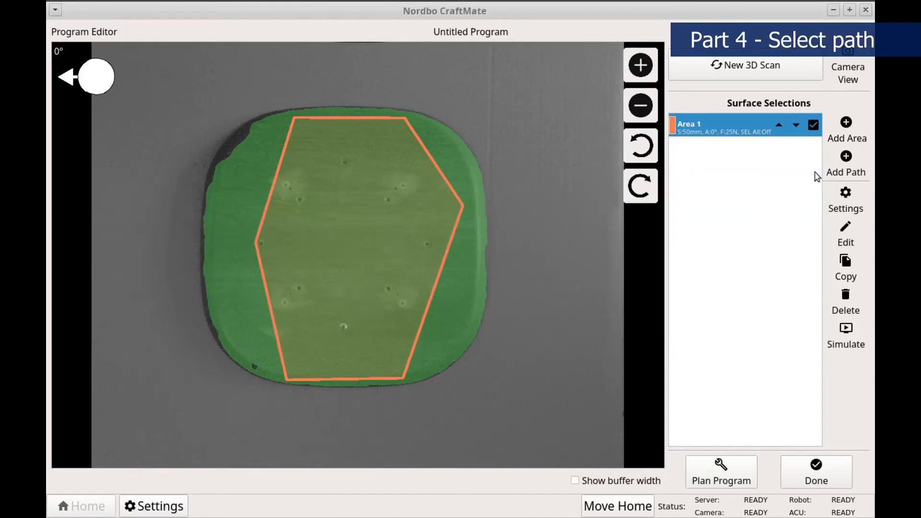
Add a nine-point path following the seat's right edge from the upper corner down to the lower corner.
left_click(833, 173)
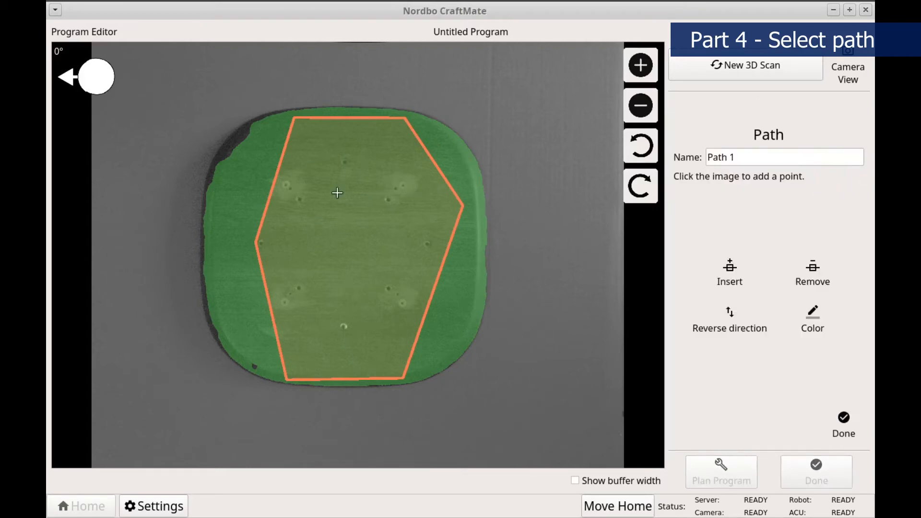
left_click(431, 130)
left_click(453, 153)
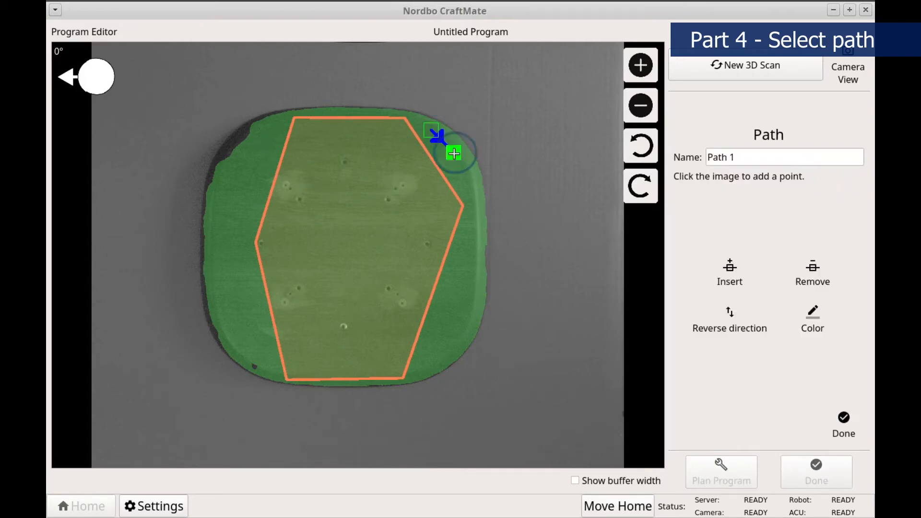
left_click(469, 184)
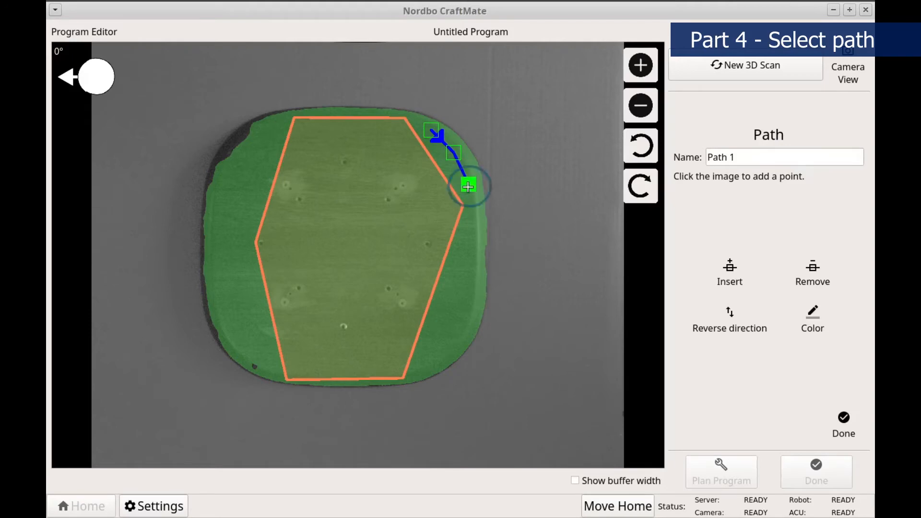
left_click(470, 235)
left_click(470, 286)
left_click(466, 310)
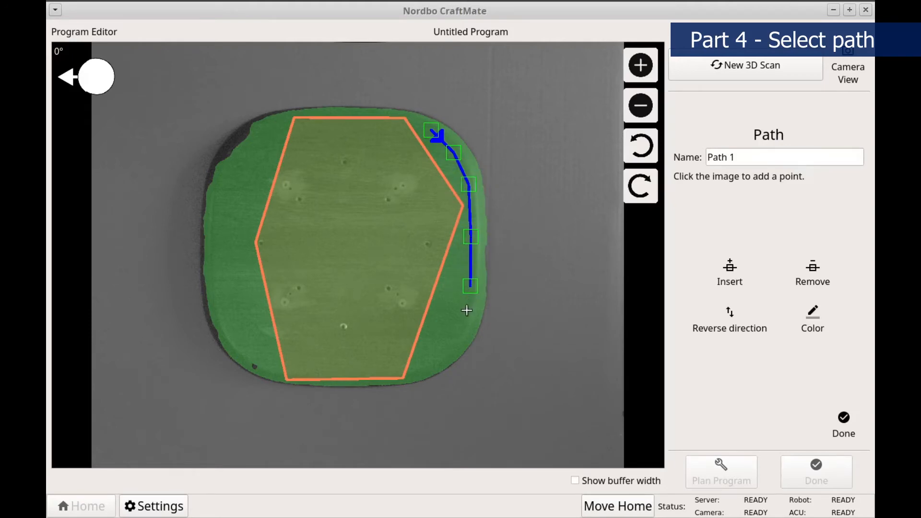
left_click(456, 334)
left_click(441, 355)
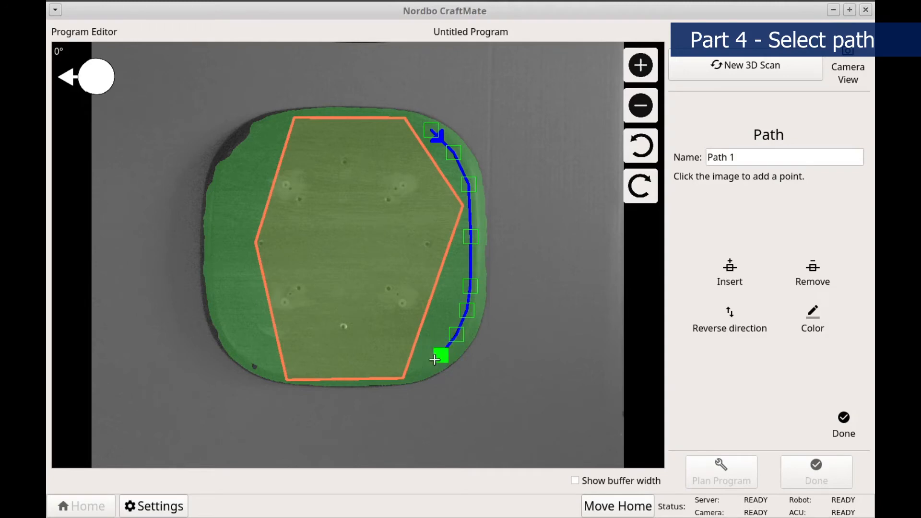
left_click(421, 370)
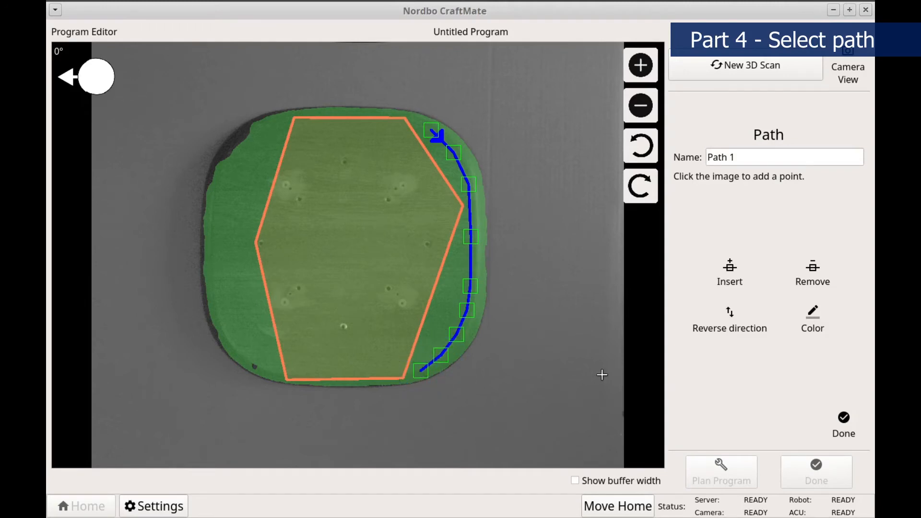
left_click(844, 428)
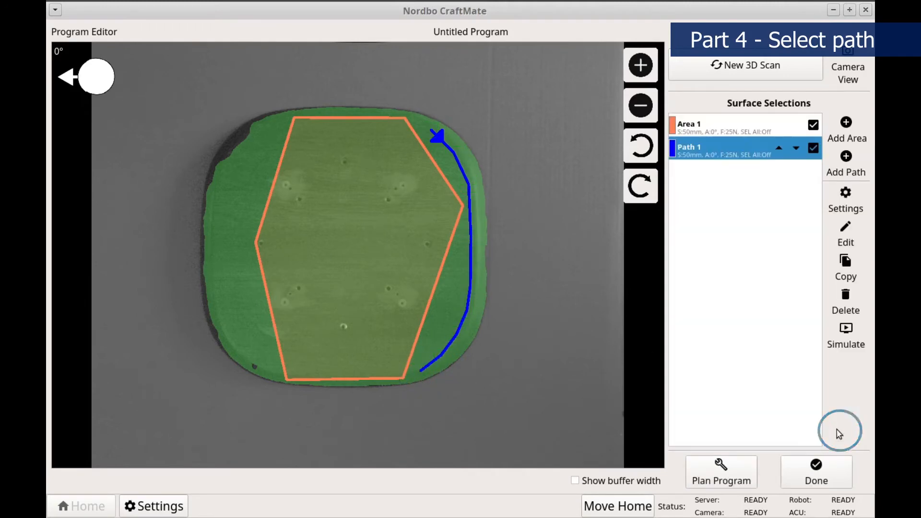
Edit Path 1 by moving its third point slightly upward and removing the fifth point.
left_click(838, 241)
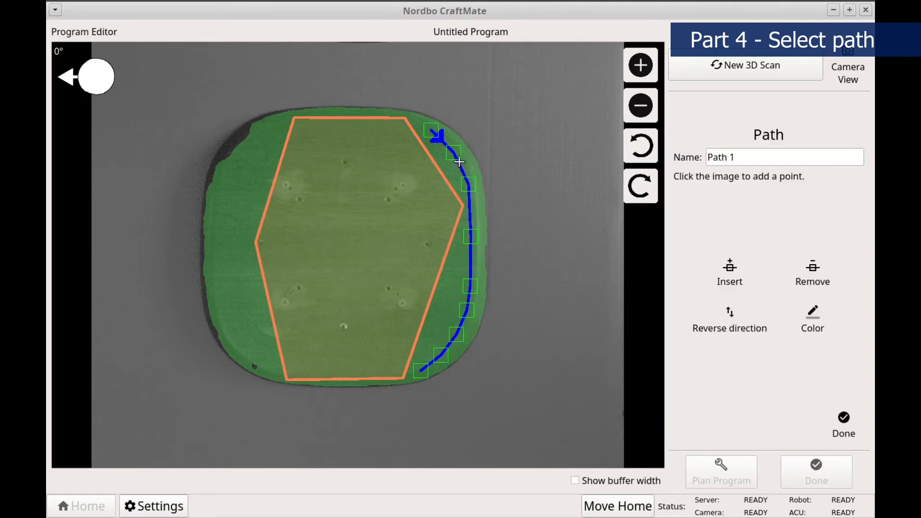
left_click_drag(472, 183, 469, 171)
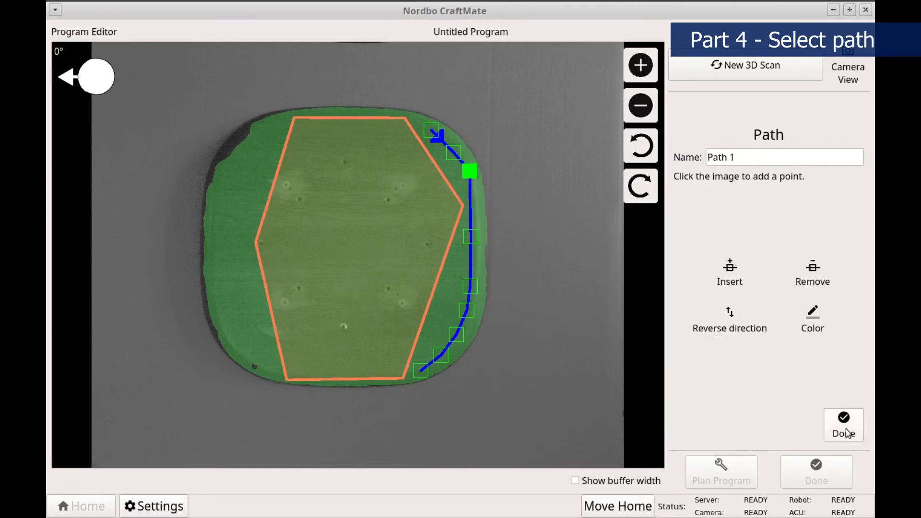
left_click(465, 281)
left_click(812, 275)
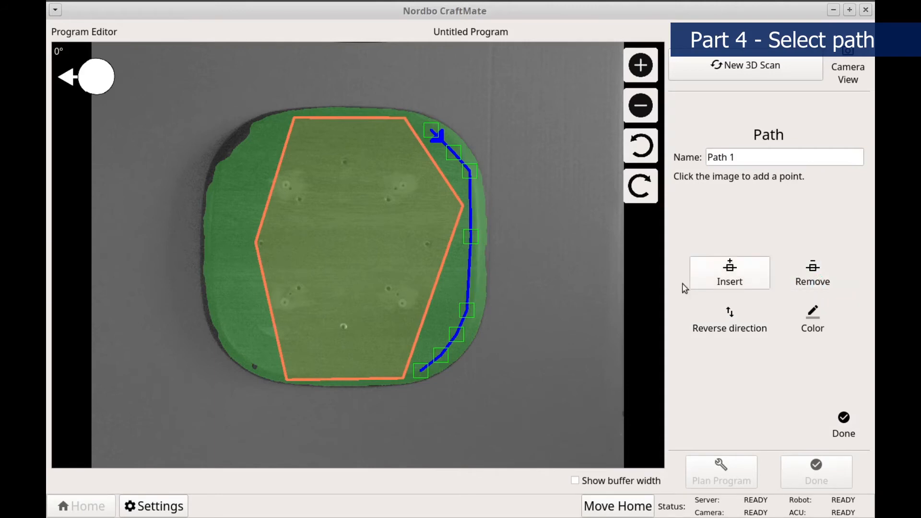
Reshape Path 1's lower half with an inserted point, move its middle points closer to the seat's edge, and finish editing.
left_click_drag(467, 310, 476, 288)
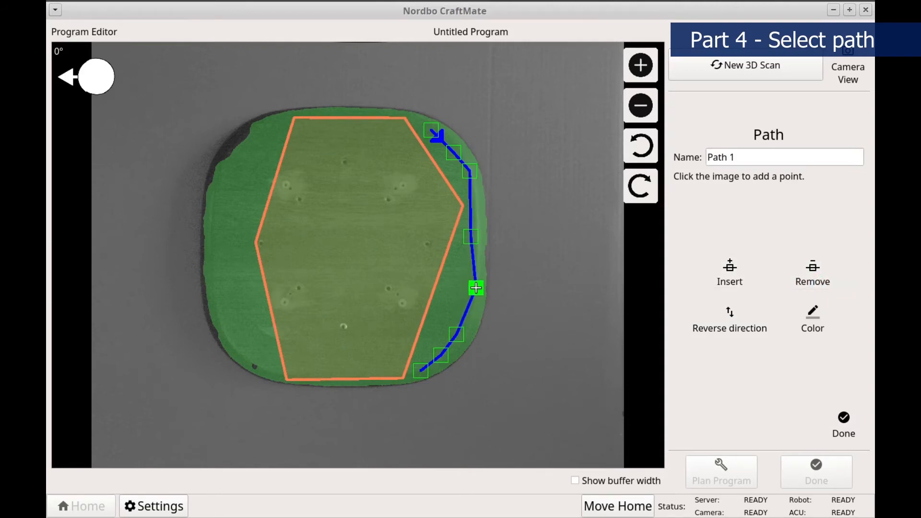
left_click(456, 335)
left_click(729, 273)
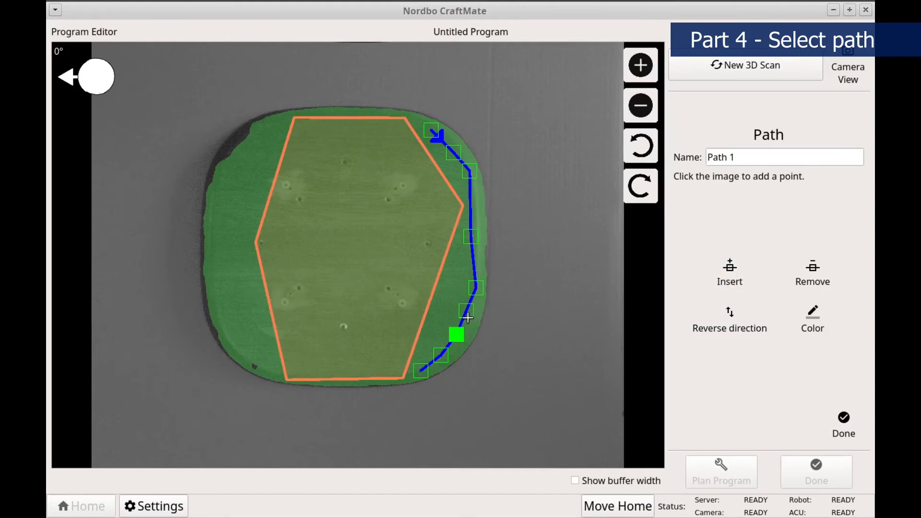
left_click(467, 318)
left_click_drag(466, 318, 476, 232)
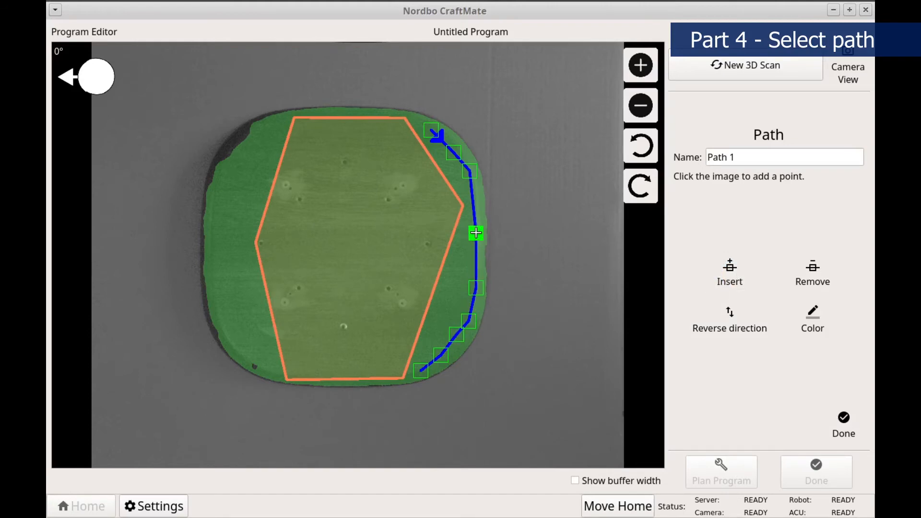
left_click(840, 422)
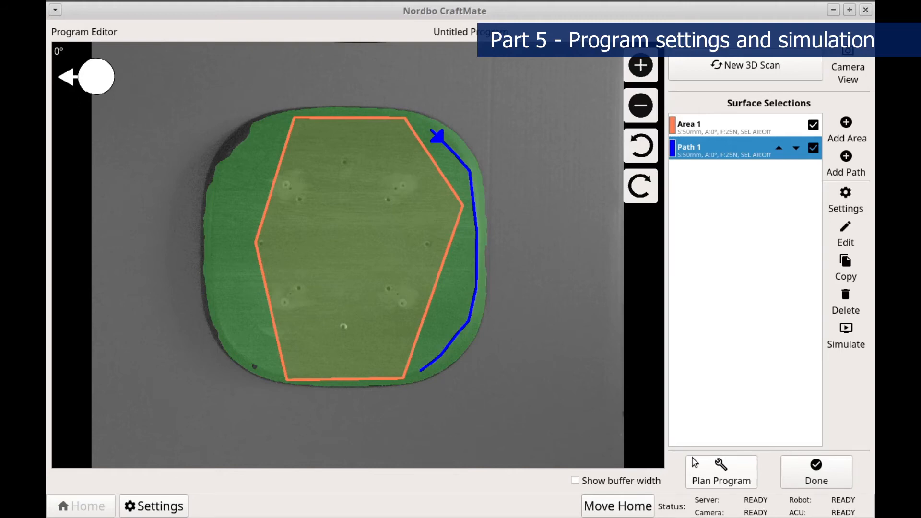
Plan the program, and set Area 1's path spacing to 65 mm in its program options.
left_click(717, 479)
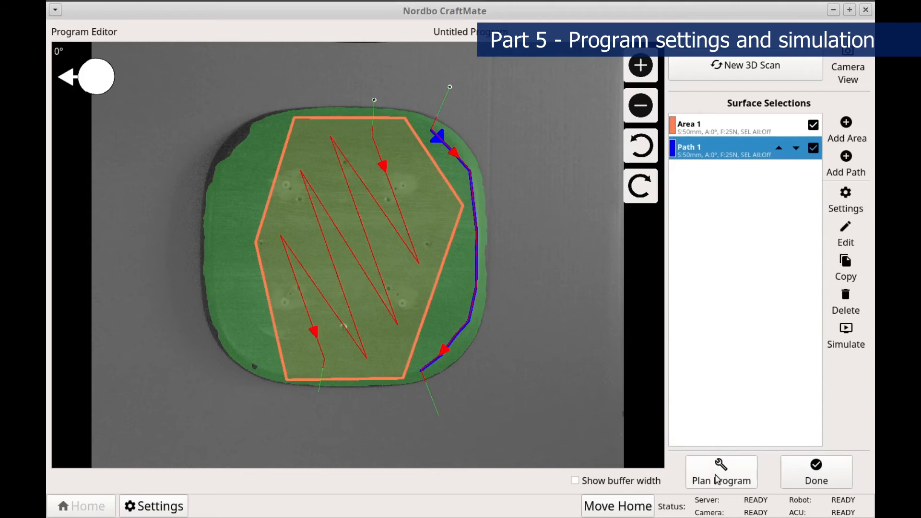
left_click(736, 424)
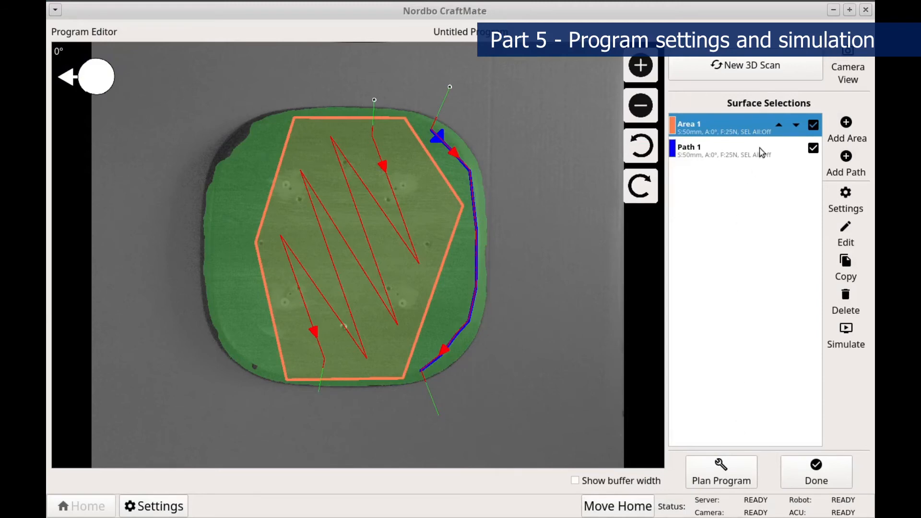
left_click(847, 205)
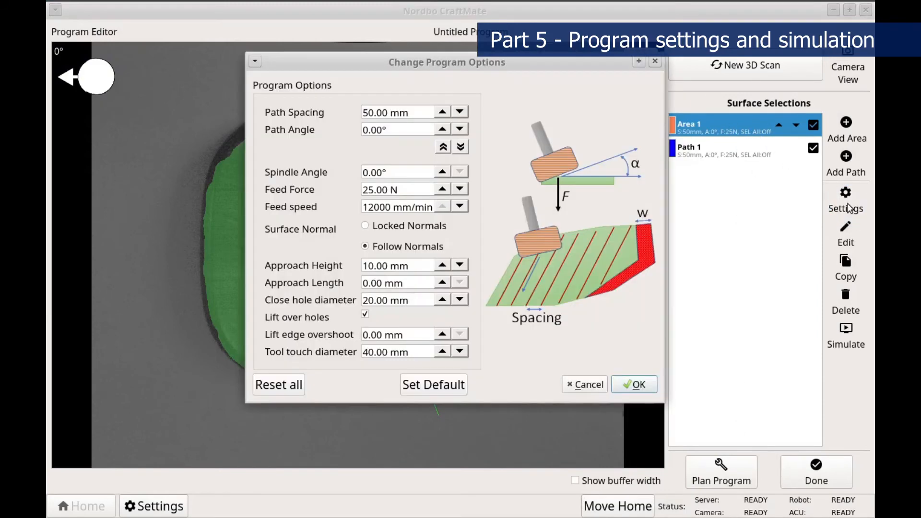
left_click(417, 112)
scroll(418, 111, "up", 5)
scroll(419, 111, "up", 5)
Set Area 1's path angle to -90° in its program options.
left_click(416, 131)
scroll(415, 131, "up", 3)
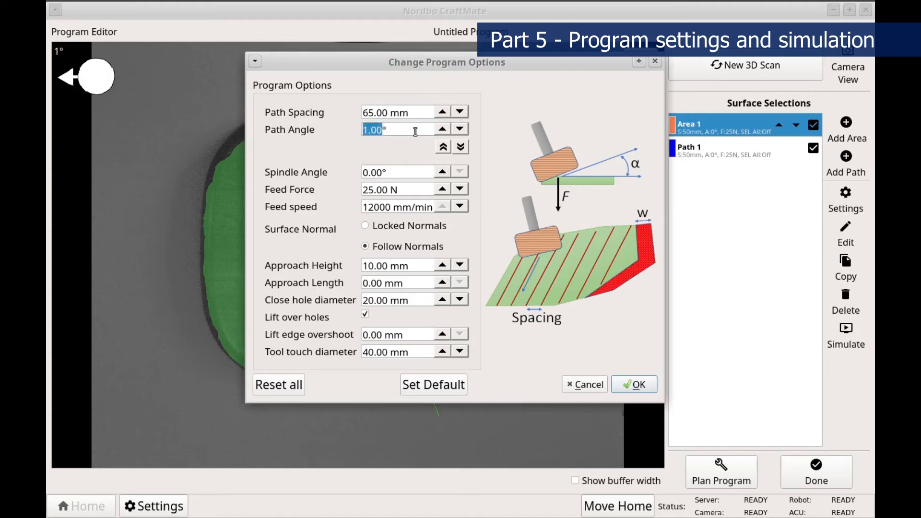
left_click(461, 147)
left_click(406, 130)
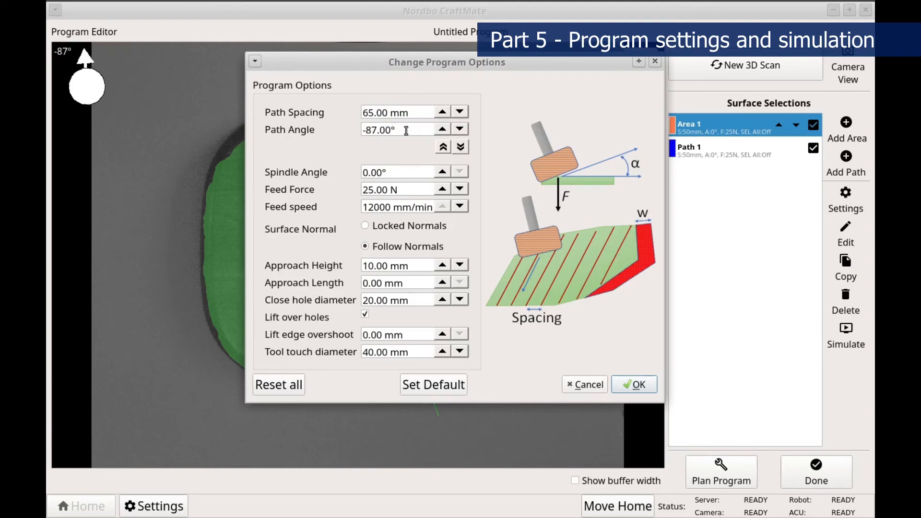
scroll(406, 130, "down", 3)
Set Area 1's feed force to 40 N and feed speed to 8000 mm/min, and apply the program options.
left_click(406, 191)
scroll(406, 192, "up", 10)
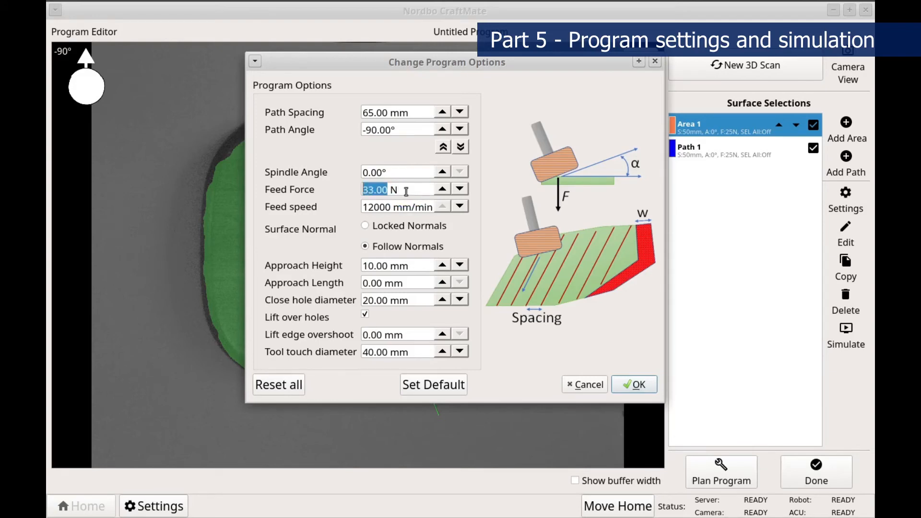
scroll(406, 192, "up", 3)
scroll(406, 191, "up", 1)
left_click_drag(391, 207, 350, 203)
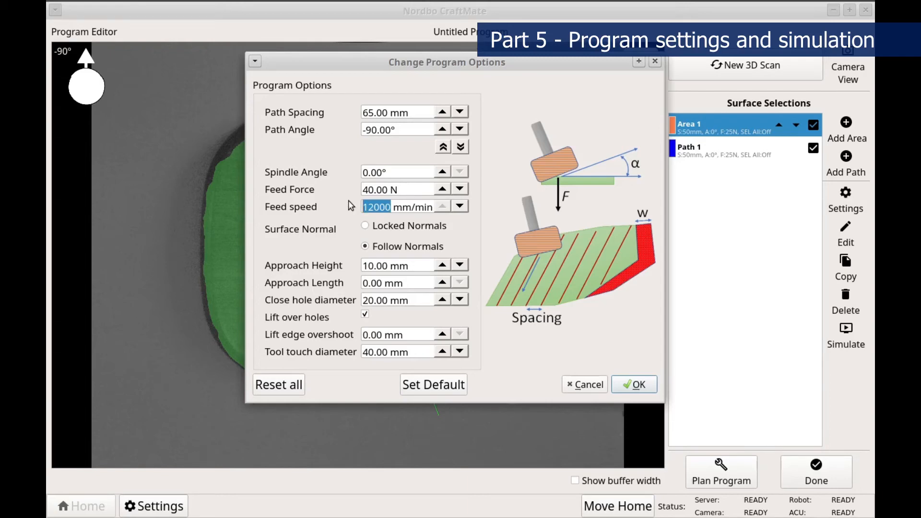
type("8000")
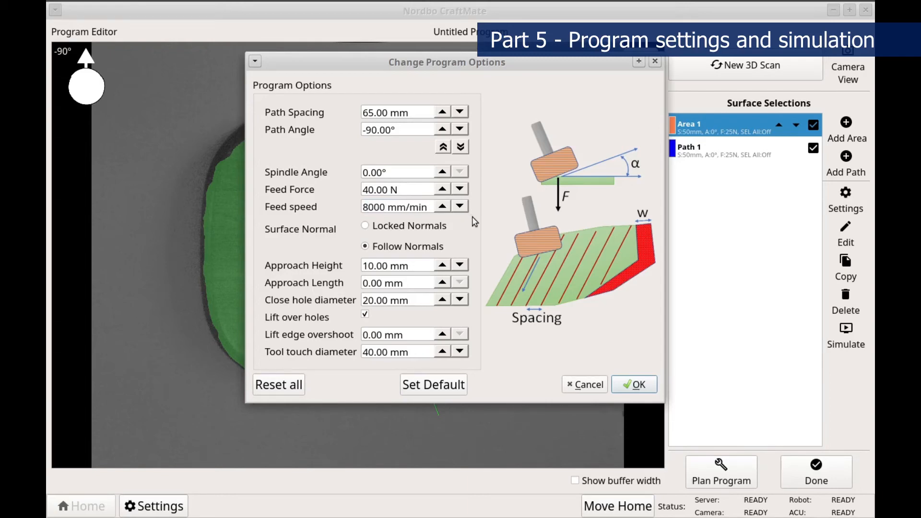
left_click(635, 384)
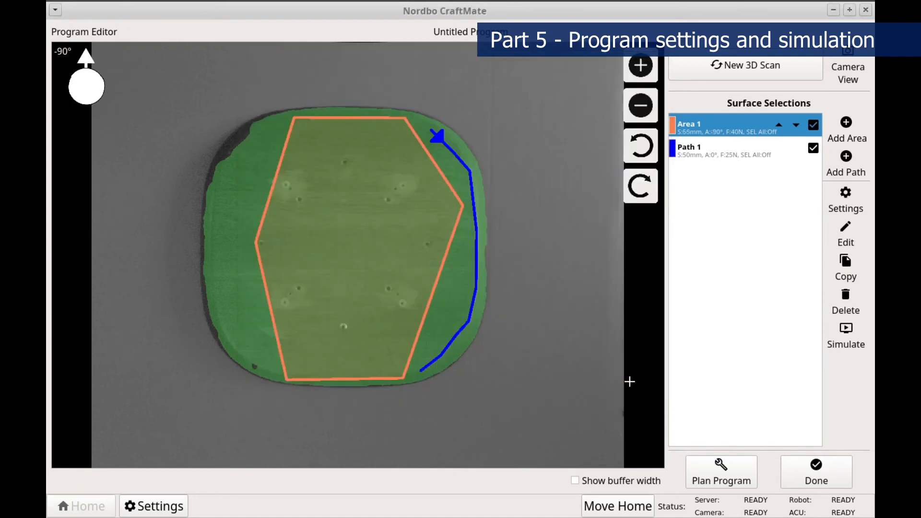
Replan the program with the changed options and play its robot simulation at speed 3.
left_click(723, 466)
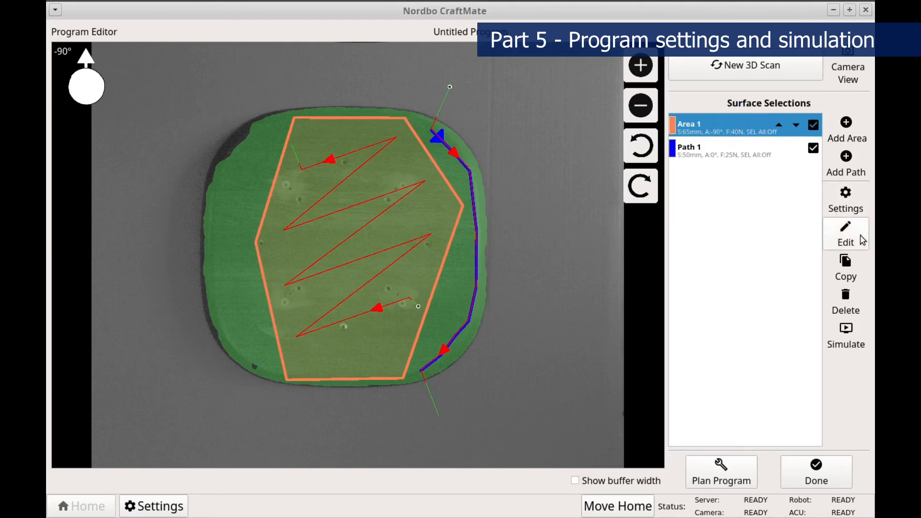
left_click(847, 347)
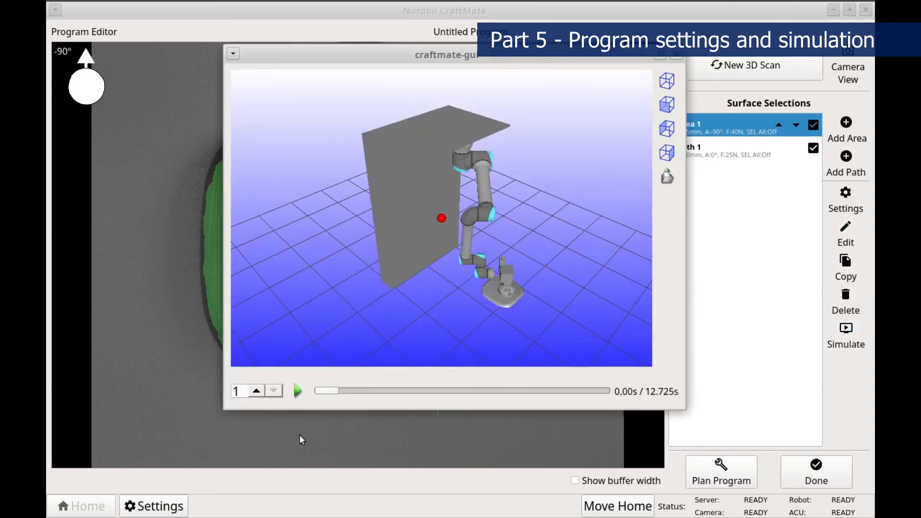
scroll(243, 392, "up", 2)
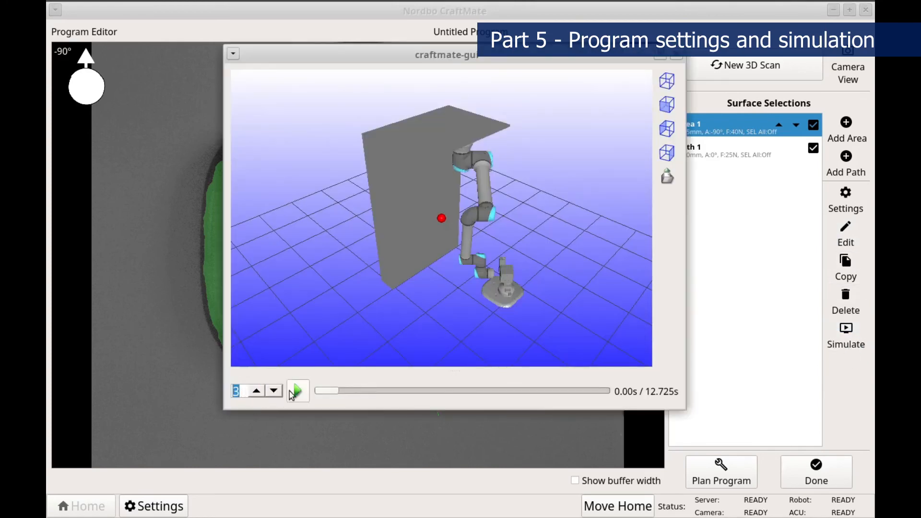
left_click(296, 391)
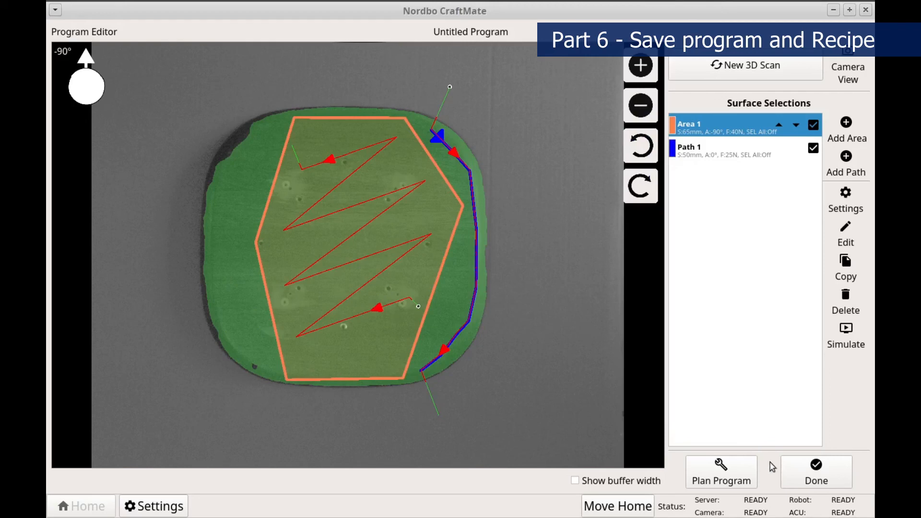
Finish the program and save it under the name Auto_Program_35 before leaving the editor.
left_click(798, 470)
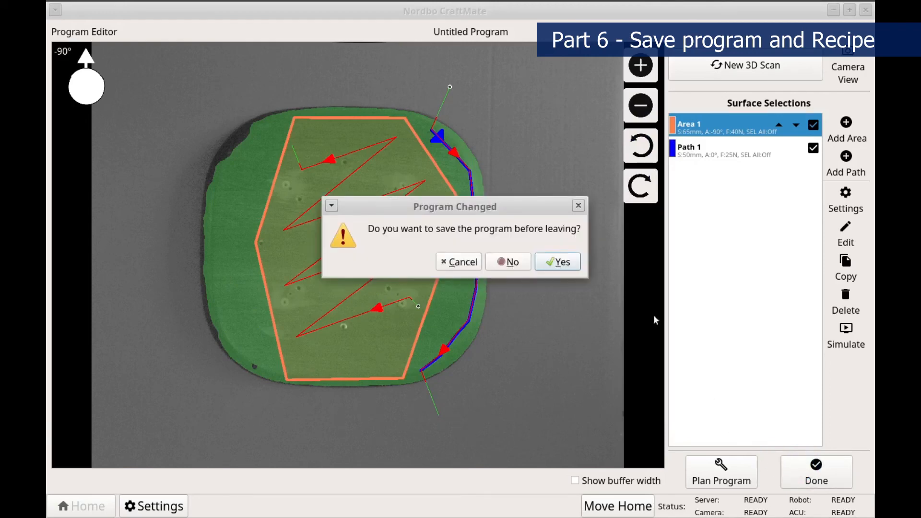
left_click(558, 262)
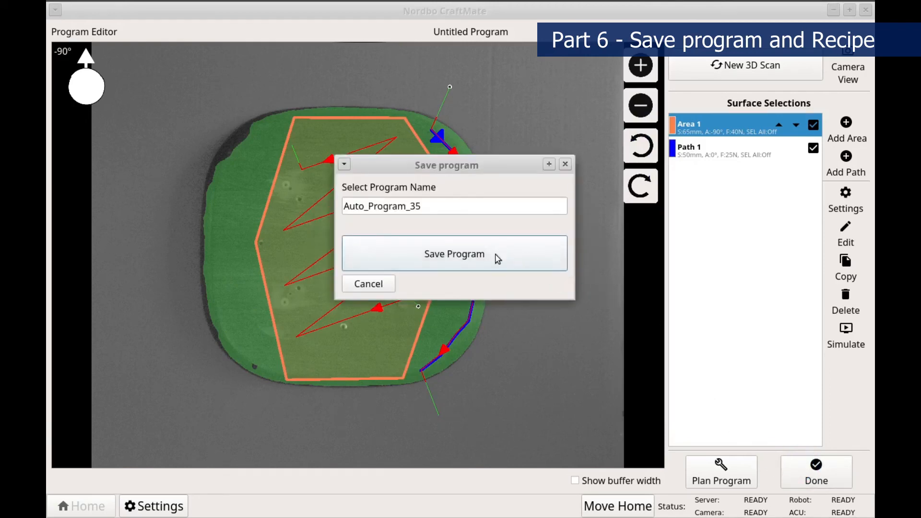
left_click(494, 258)
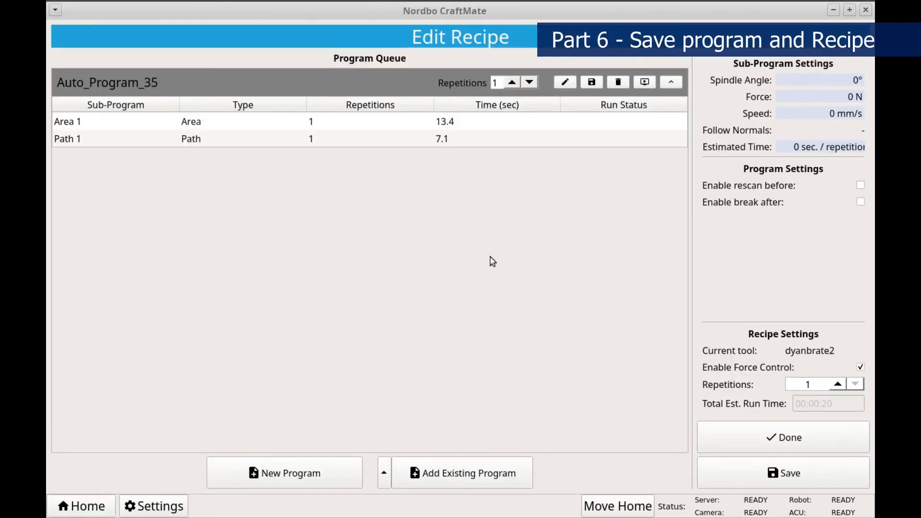
Save the recipe as CreatingAutoPath in the CraftMateWorkfolder folder.
left_click(731, 467)
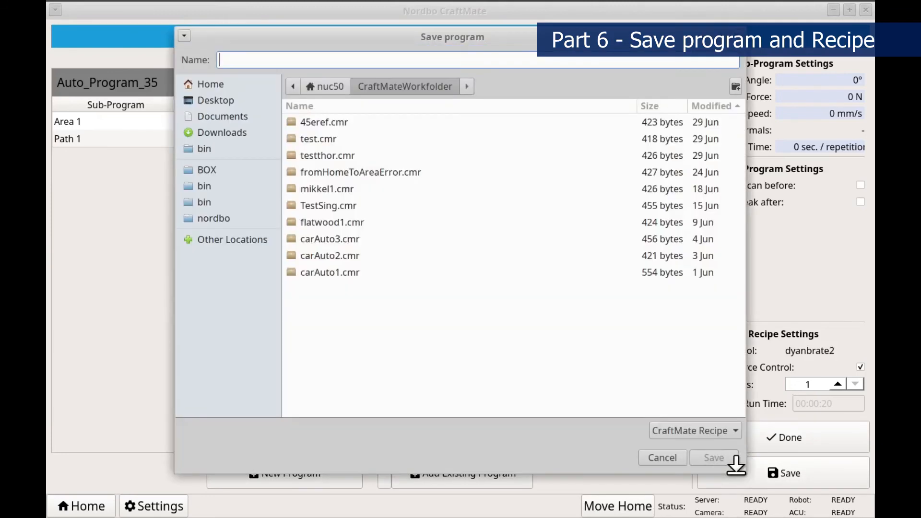
type("Creating")
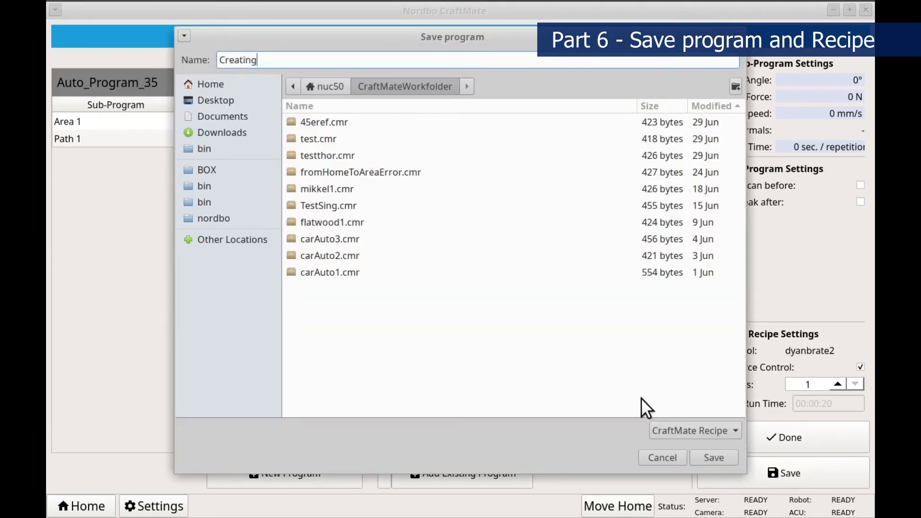
type("AutoPath")
left_click(713, 458)
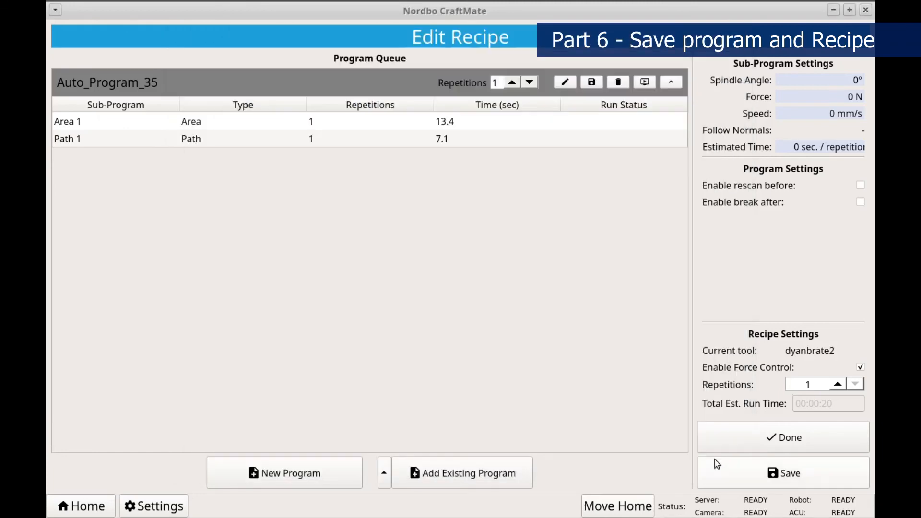